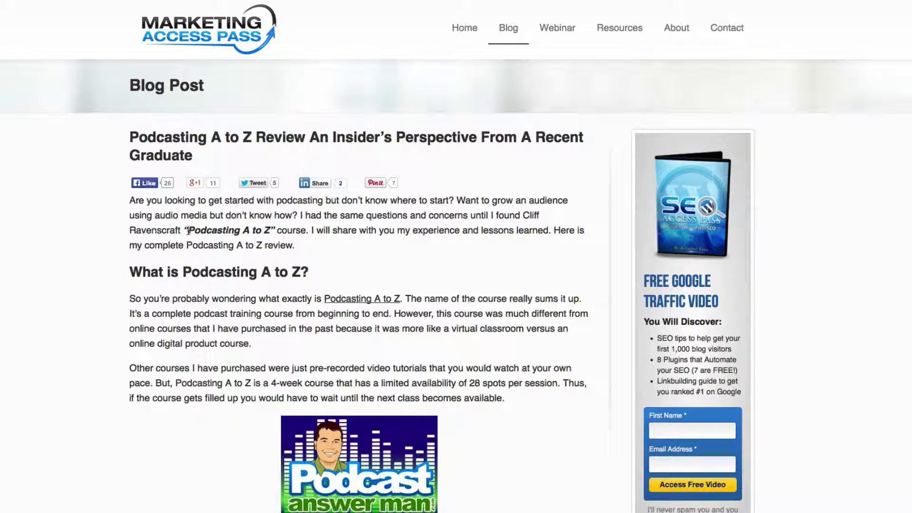
Highlight 'Podcasting A to Z' in the opening paragraph and the 'What is Podcasting A to Z?' heading.
{"action": "left_click_drag", "start_coordinate": [188, 230], "coordinate": [270, 231]}
{"action": "scroll", "coordinate": [234, 245], "scroll_direction": "down", "scroll_amount": 1}
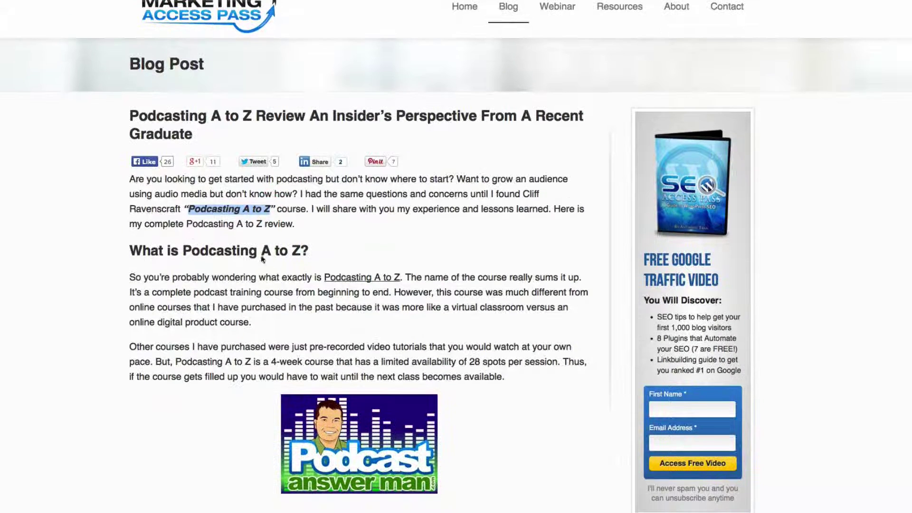
{"action": "left_click_drag", "start_coordinate": [186, 249], "coordinate": [400, 275]}
{"action": "triple_click", "coordinate": [317, 253]}
Scroll down through the live review to the What I Learned section.
{"action": "scroll", "coordinate": [475, 294], "scroll_direction": "down", "scroll_amount": 5}
{"action": "scroll", "coordinate": [475, 299], "scroll_direction": "down", "scroll_amount": 6}
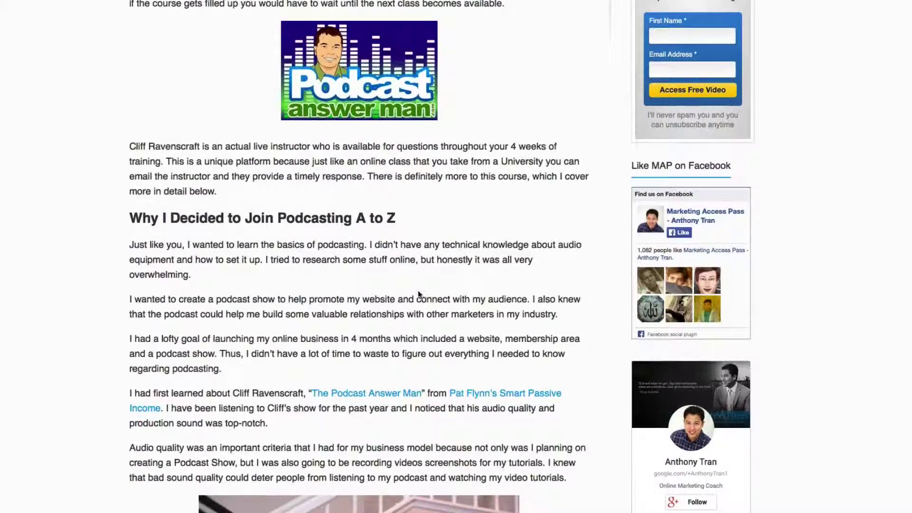
{"action": "scroll", "coordinate": [418, 294], "scroll_direction": "down", "scroll_amount": 8}
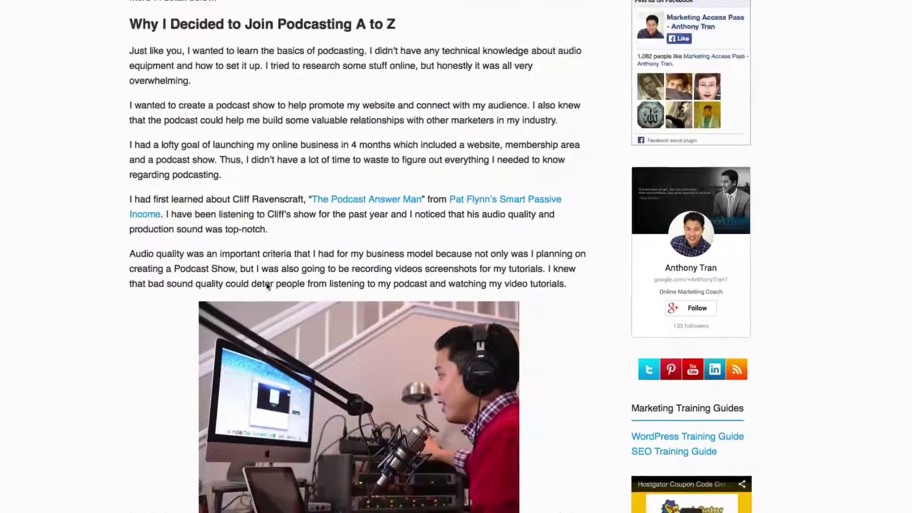
{"action": "scroll", "coordinate": [266, 282], "scroll_direction": "down", "scroll_amount": 15}
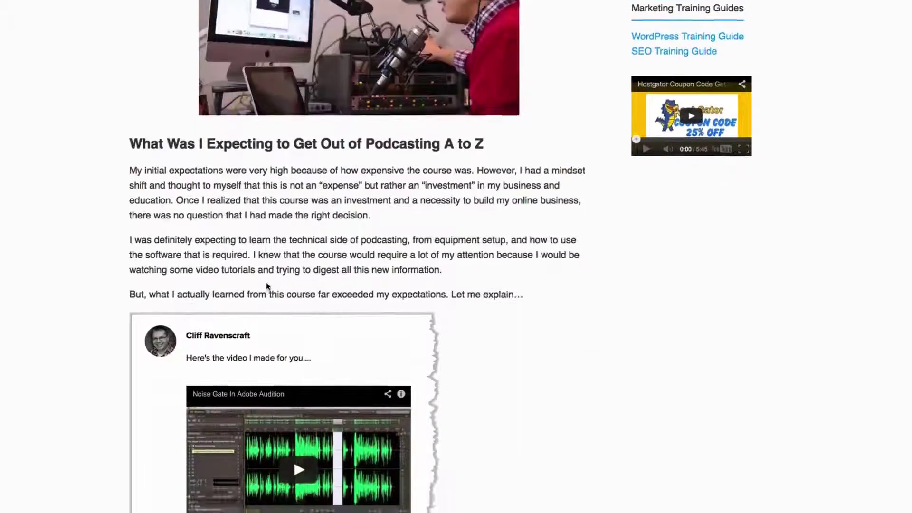
{"action": "scroll", "coordinate": [265, 282], "scroll_direction": "down", "scroll_amount": 5}
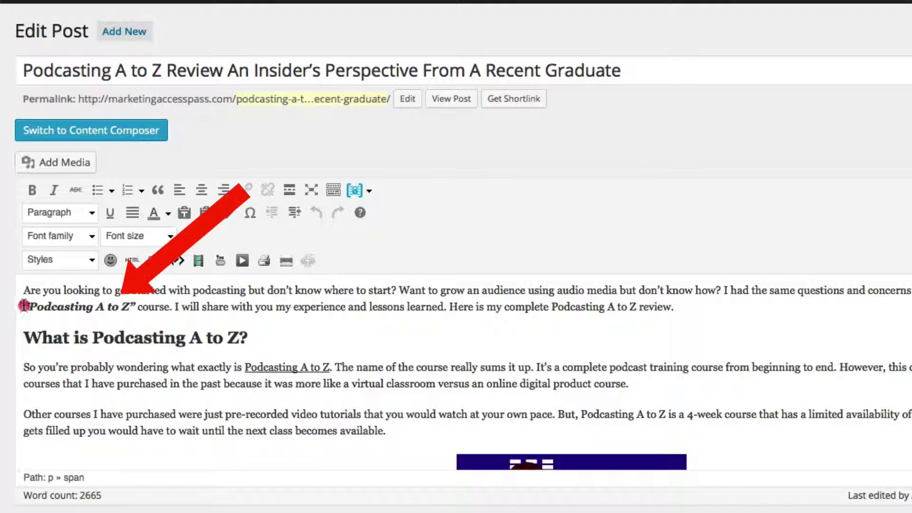
Select each 'Podcasting A to Z' in the editor's opening, second and Other courses paragraphs.
{"action": "left_click_drag", "start_coordinate": [25, 310], "coordinate": [135, 307]}
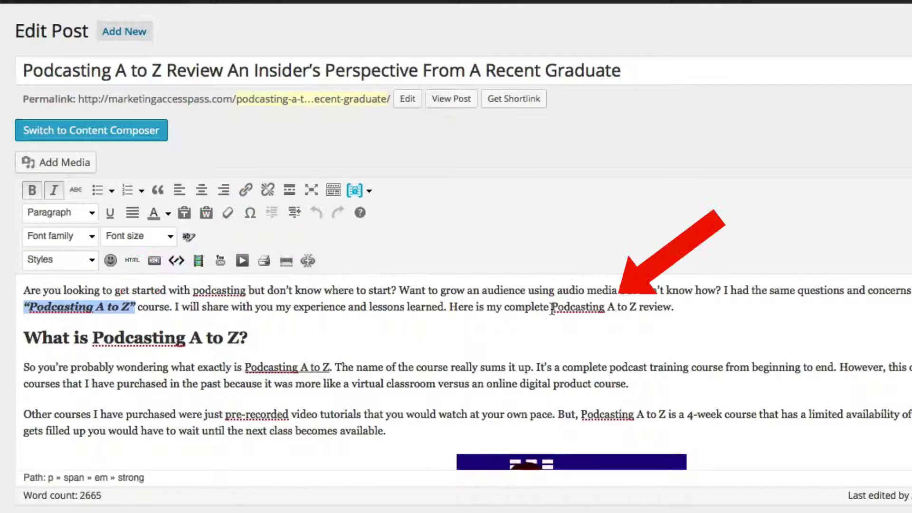
{"action": "left_click_drag", "start_coordinate": [550, 307], "coordinate": [637, 310]}
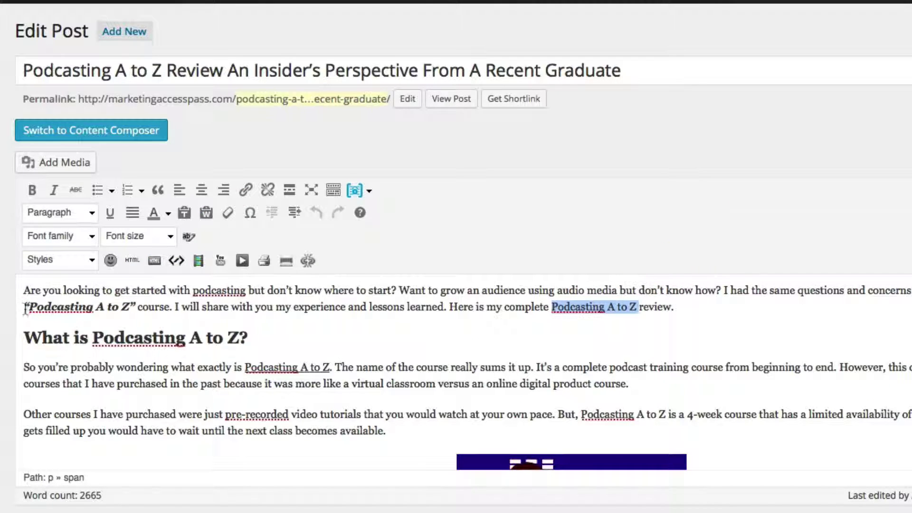
{"action": "left_click_drag", "start_coordinate": [25, 308], "coordinate": [137, 309]}
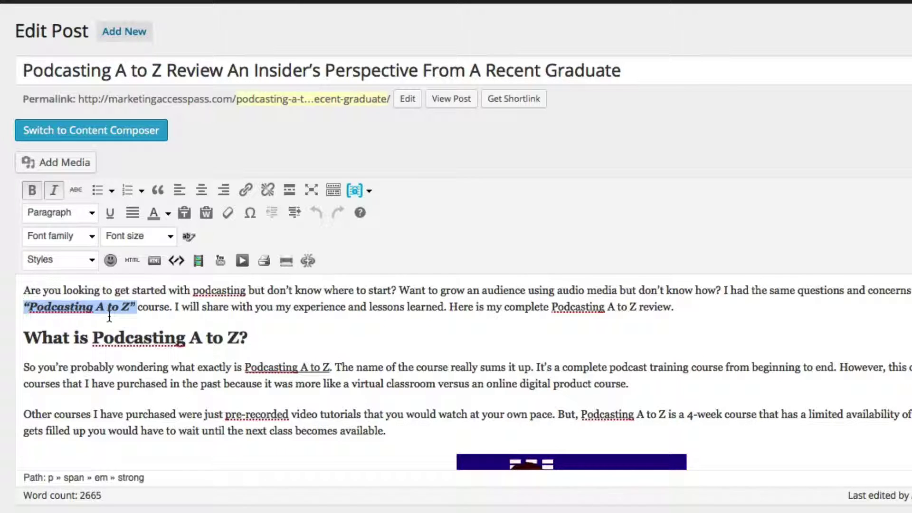
{"action": "left_click", "coordinate": [141, 310]}
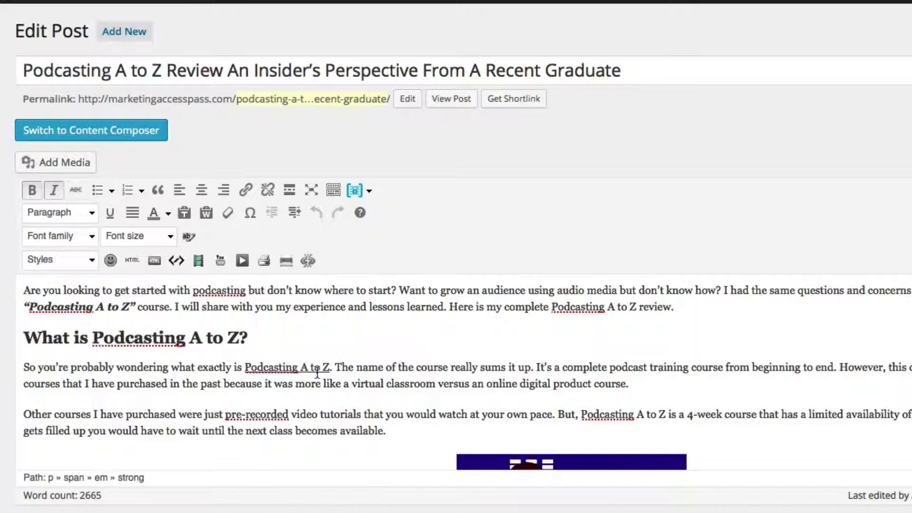
{"action": "left_click", "coordinate": [246, 371]}
{"action": "left_click_drag", "start_coordinate": [246, 371], "coordinate": [330, 368]}
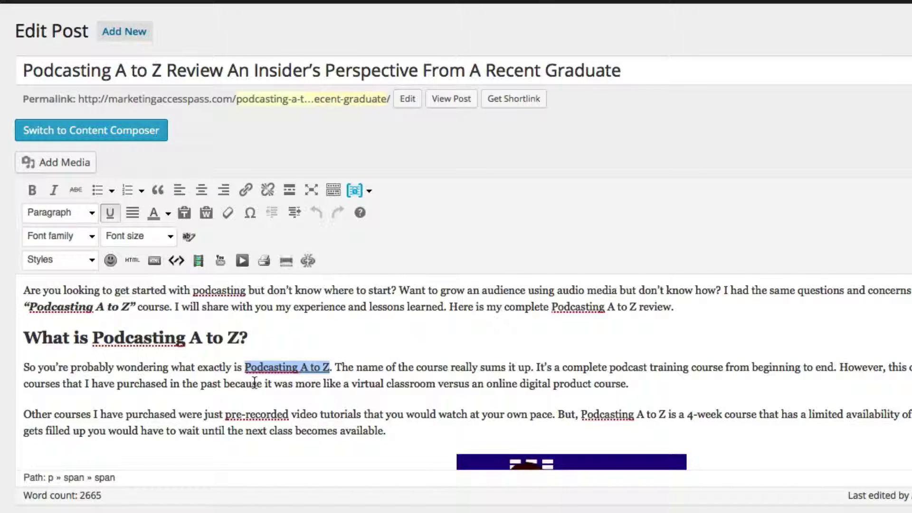
{"action": "left_click_drag", "start_coordinate": [581, 414], "coordinate": [665, 417]}
Scroll the editor to the 'What Was I Expecting to Get Out of Podcasting A to Z' heading, ending at 'Let me explain…'.
{"action": "scroll", "coordinate": [628, 416], "scroll_direction": "down", "scroll_amount": 5}
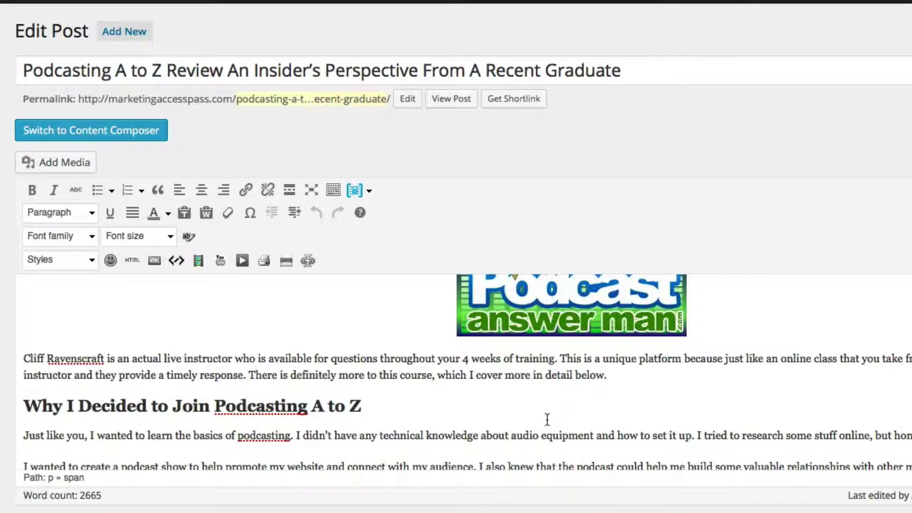
{"action": "scroll", "coordinate": [533, 420], "scroll_direction": "down", "scroll_amount": 2}
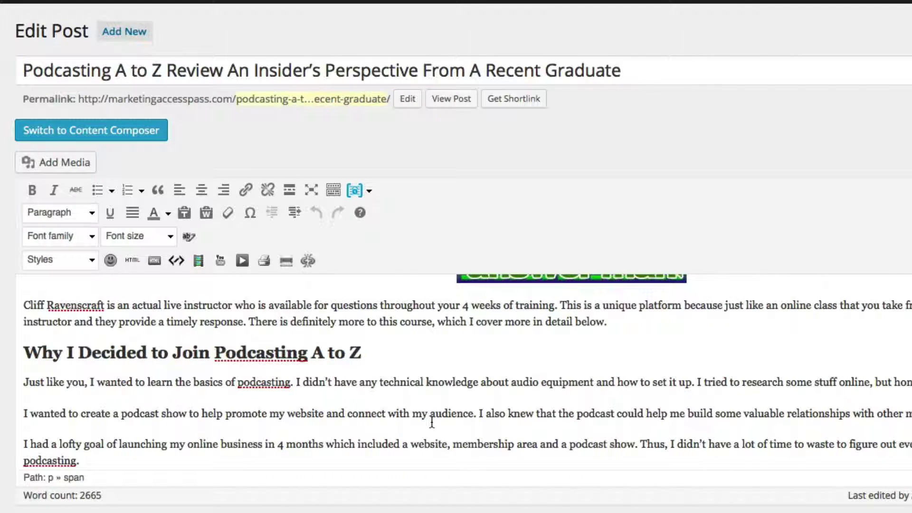
{"action": "scroll", "coordinate": [432, 422], "scroll_direction": "down", "scroll_amount": 5}
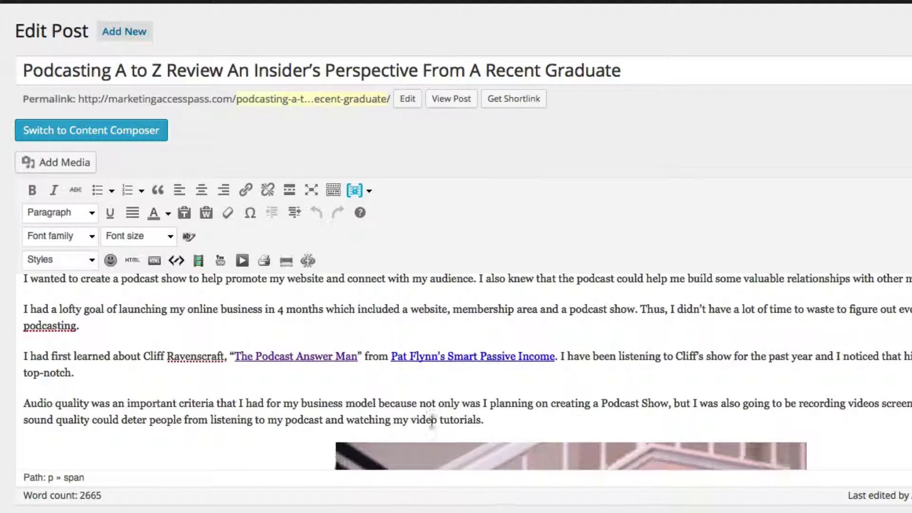
{"action": "scroll", "coordinate": [431, 420], "scroll_direction": "down", "scroll_amount": 5}
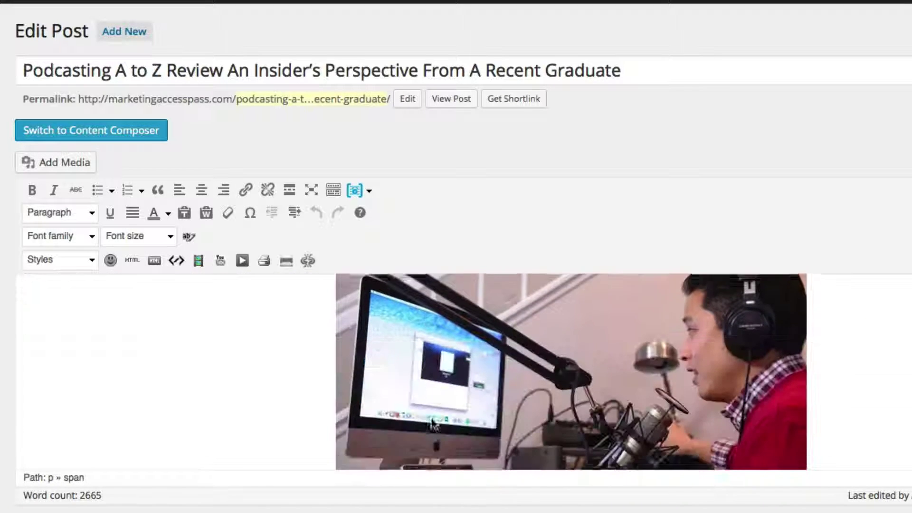
{"action": "scroll", "coordinate": [432, 422], "scroll_direction": "down", "scroll_amount": 3}
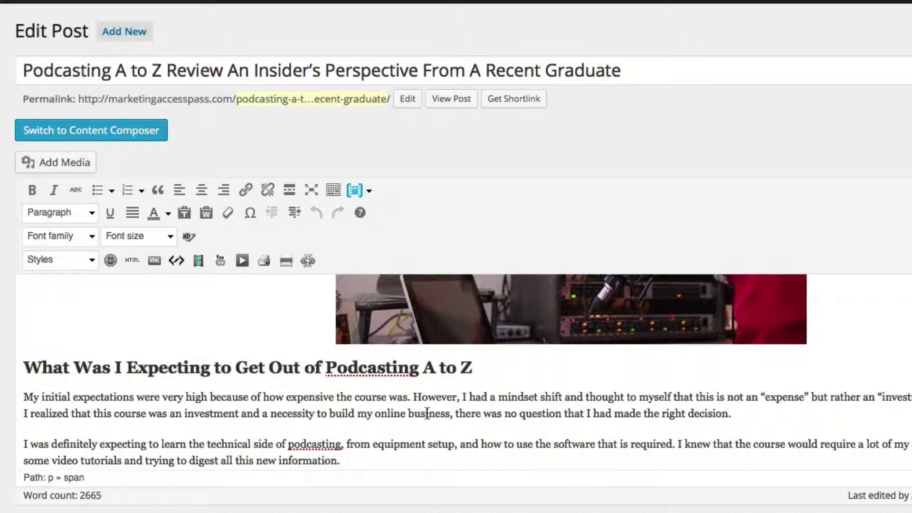
{"action": "scroll", "coordinate": [396, 423], "scroll_direction": "down", "scroll_amount": 1}
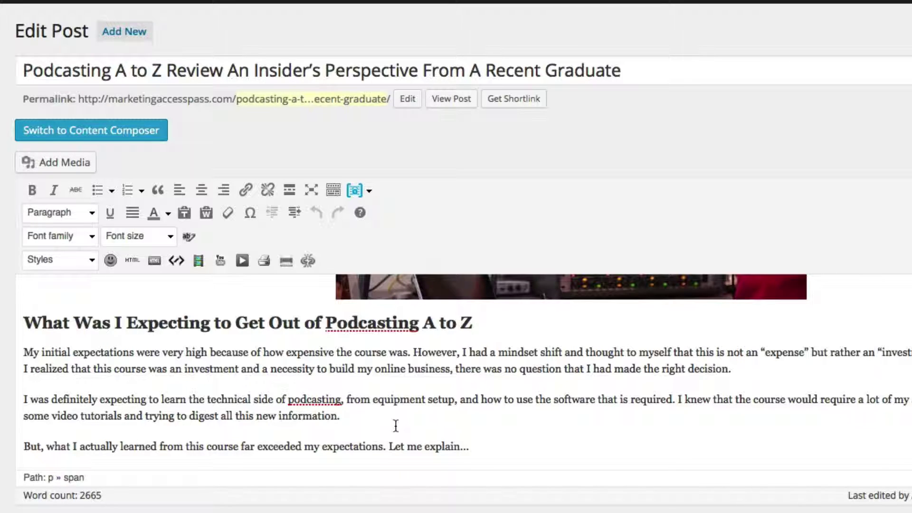
{"action": "scroll", "coordinate": [396, 426], "scroll_direction": "down", "scroll_amount": 1}
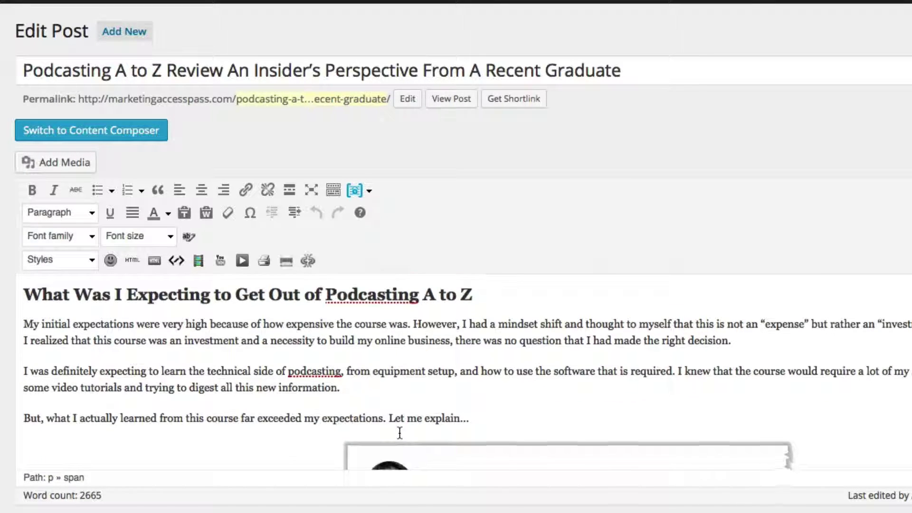
{"action": "scroll", "coordinate": [399, 436], "scroll_direction": "down", "scroll_amount": 1}
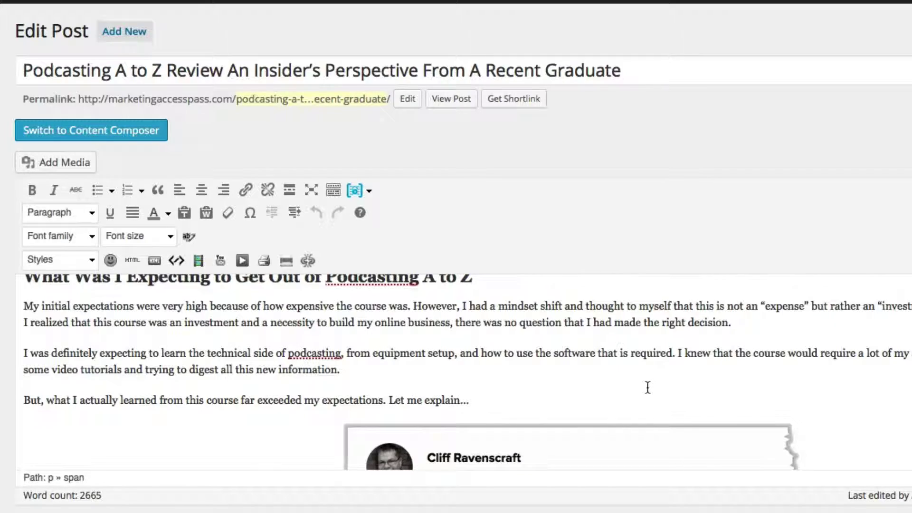
Scroll down to the closing 'How to Get Started with Podcasting A to Z' section with its $500-off offer.
{"action": "scroll", "coordinate": [647, 387], "scroll_direction": "down", "scroll_amount": 3}
{"action": "scroll", "coordinate": [647, 387], "scroll_direction": "up", "scroll_amount": 1}
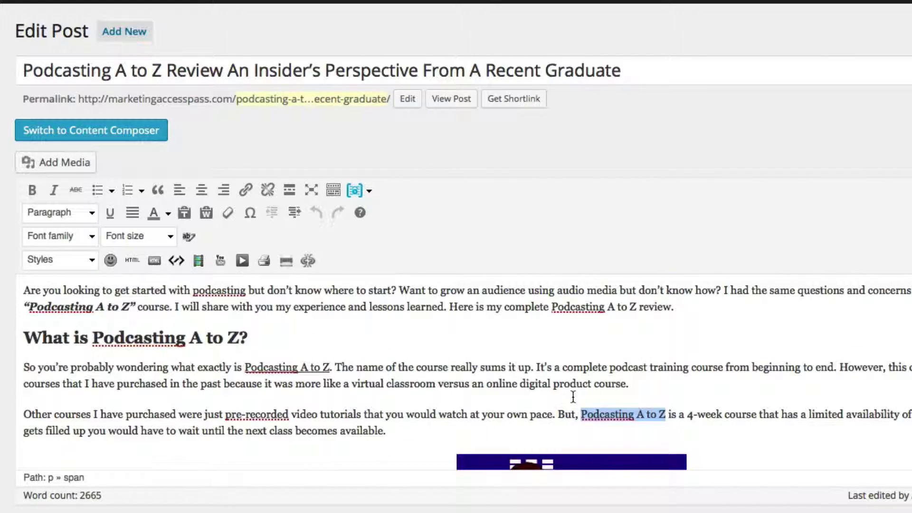
{"action": "scroll", "coordinate": [574, 397], "scroll_direction": "down", "scroll_amount": 10}
{"action": "scroll", "coordinate": [557, 424], "scroll_direction": "down", "scroll_amount": 15}
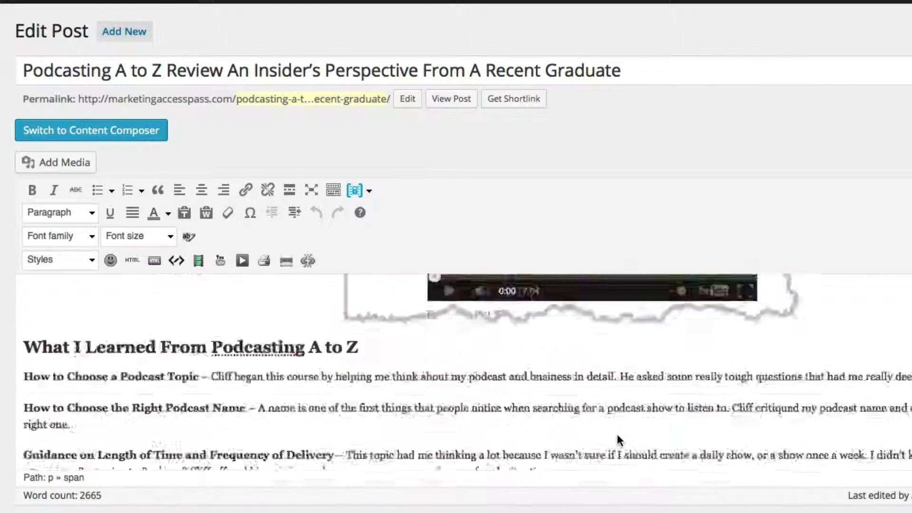
{"action": "scroll", "coordinate": [618, 378], "scroll_direction": "down", "scroll_amount": 15}
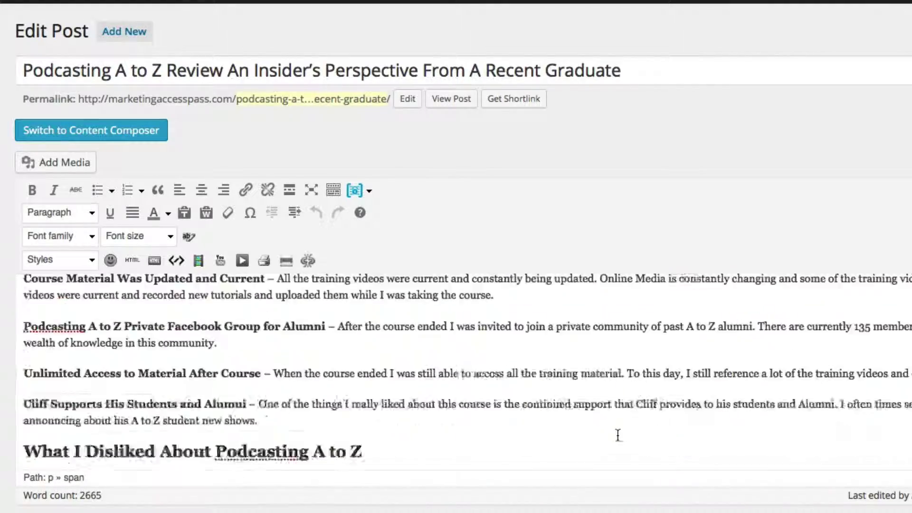
{"action": "scroll", "coordinate": [613, 435], "scroll_direction": "down", "scroll_amount": 5}
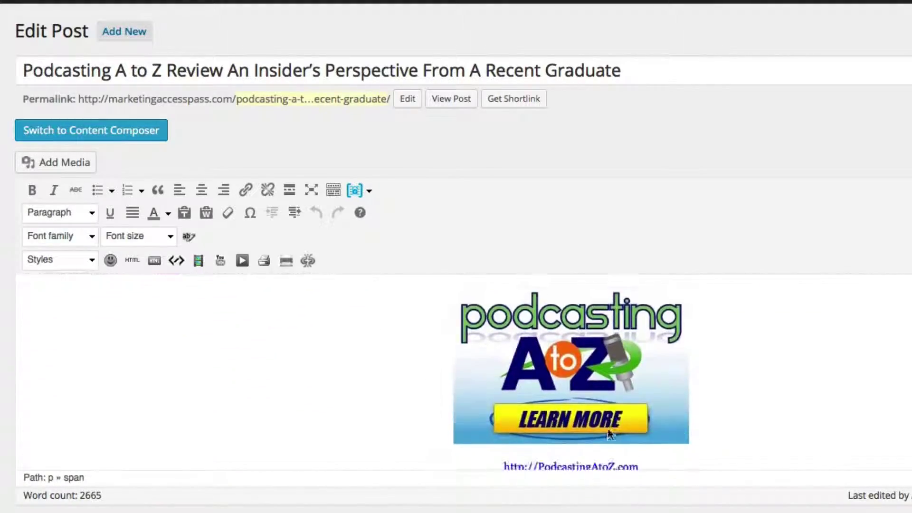
{"action": "scroll", "coordinate": [451, 383], "scroll_direction": "up", "scroll_amount": 4}
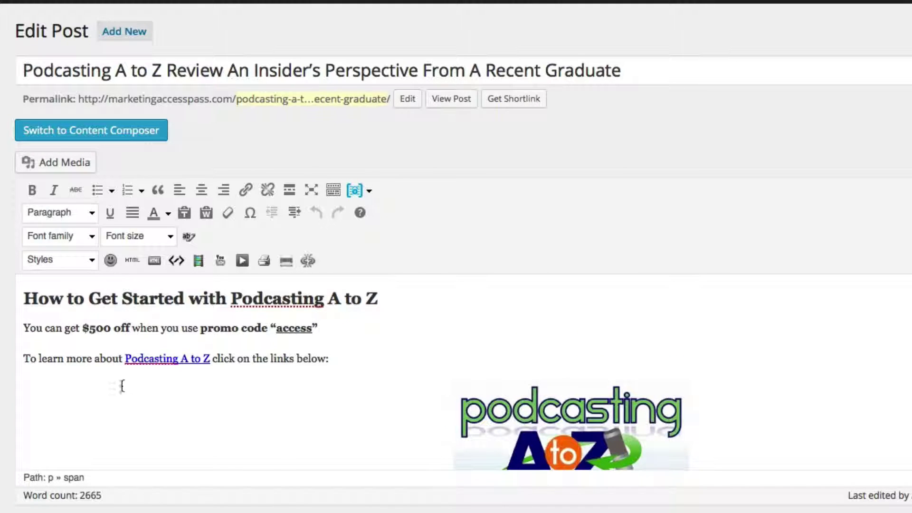